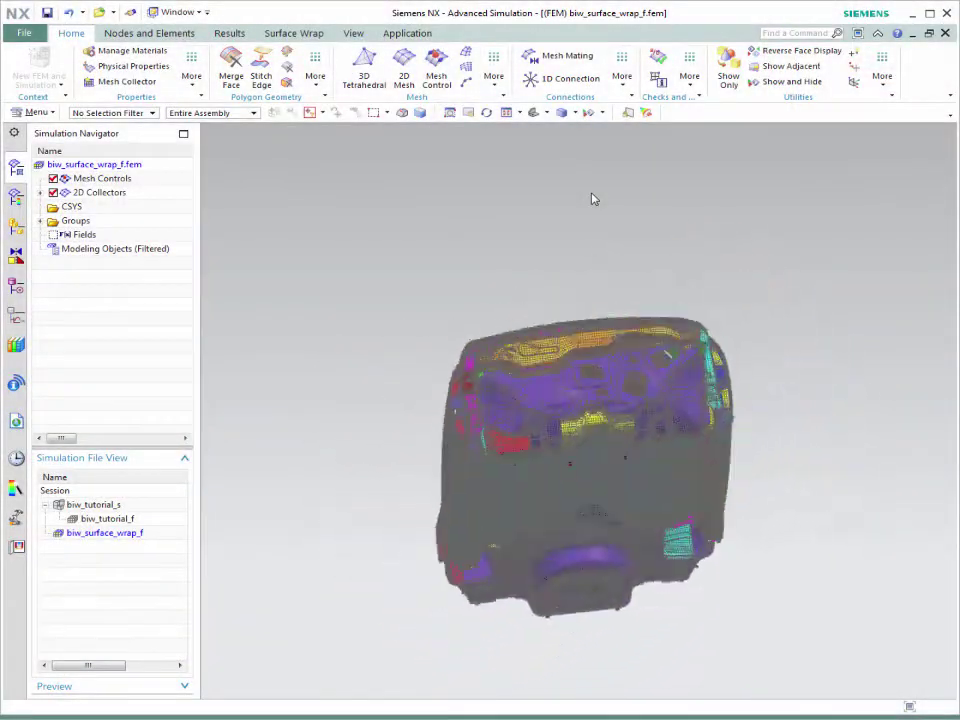
Step: Create Surface_Wrap_Recipe1 around the exterior of all car faces at auto-calculated 100 mm resolution, and wrap it
click(300, 33)
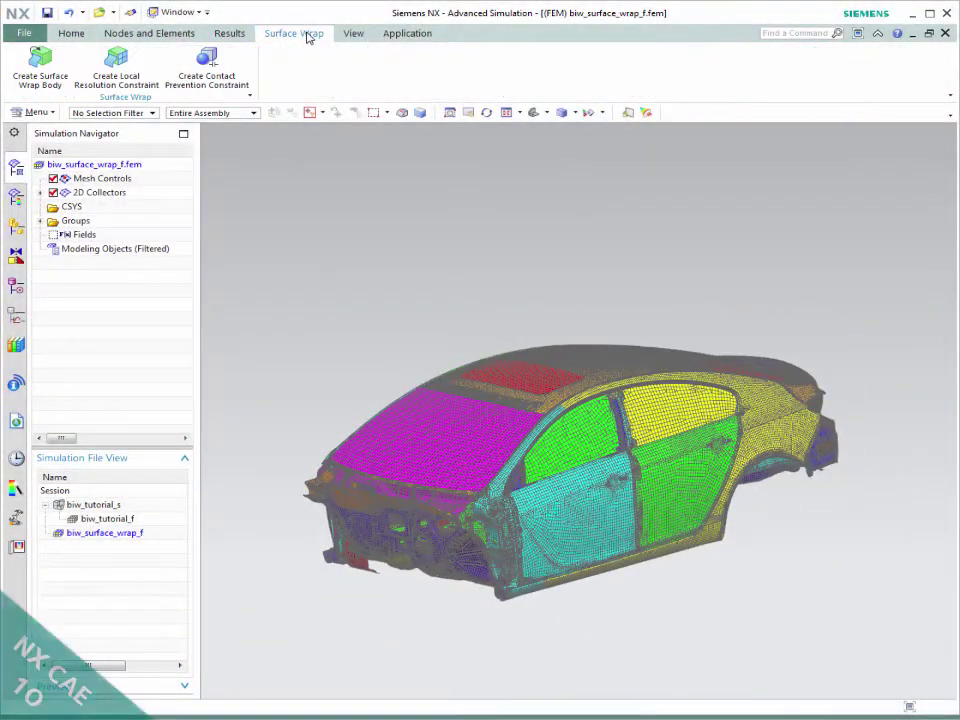
click(44, 62)
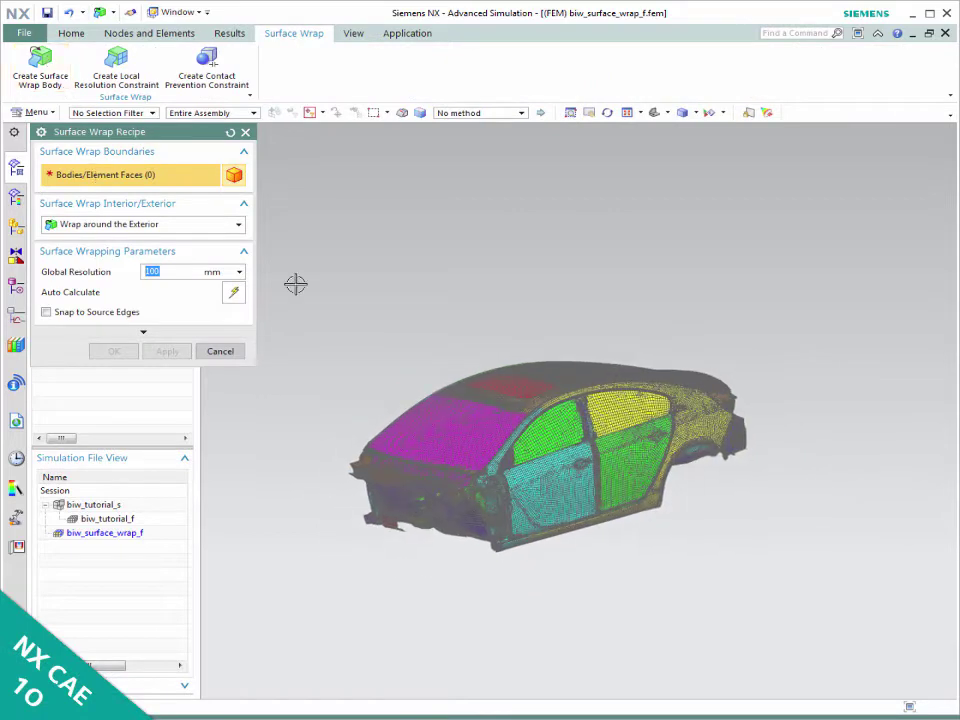
key(ctrl+a)
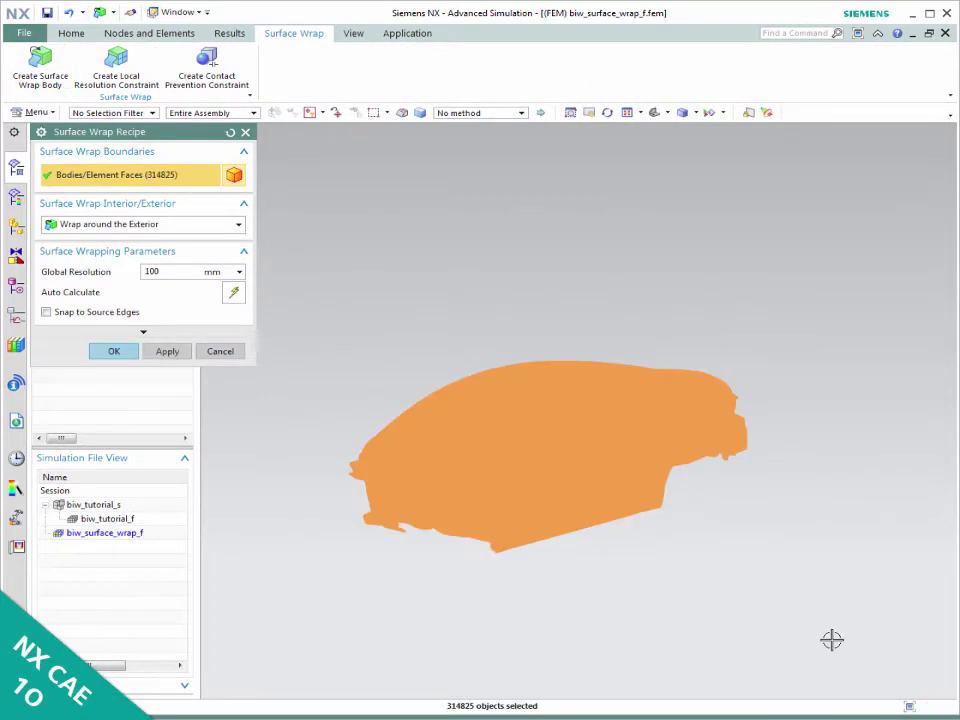
click(157, 225)
click(146, 272)
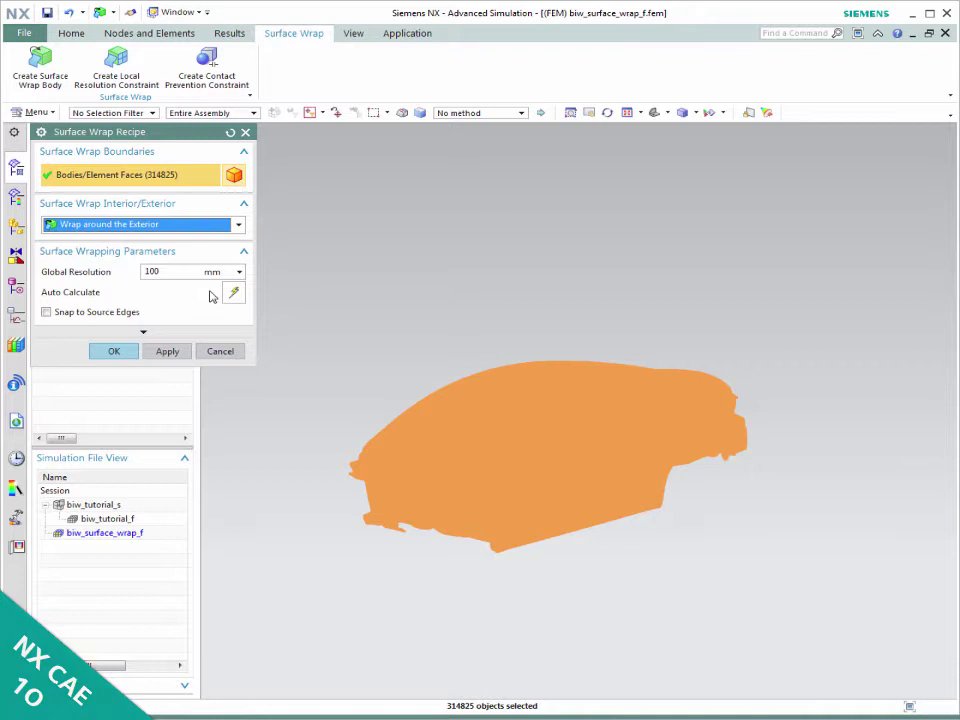
click(231, 293)
click(199, 271)
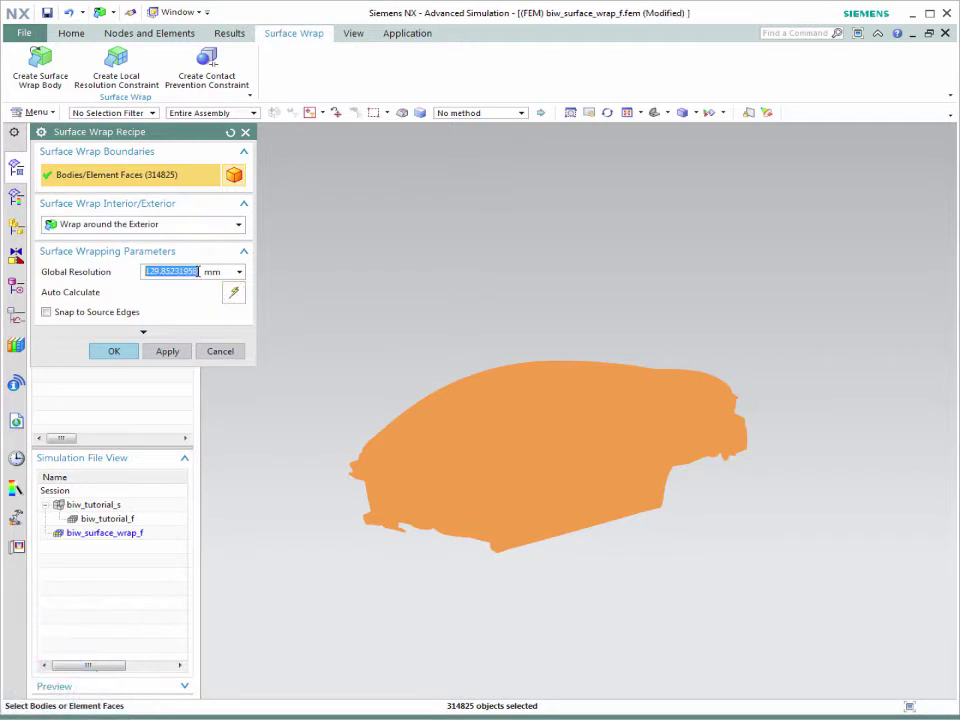
click(94, 355)
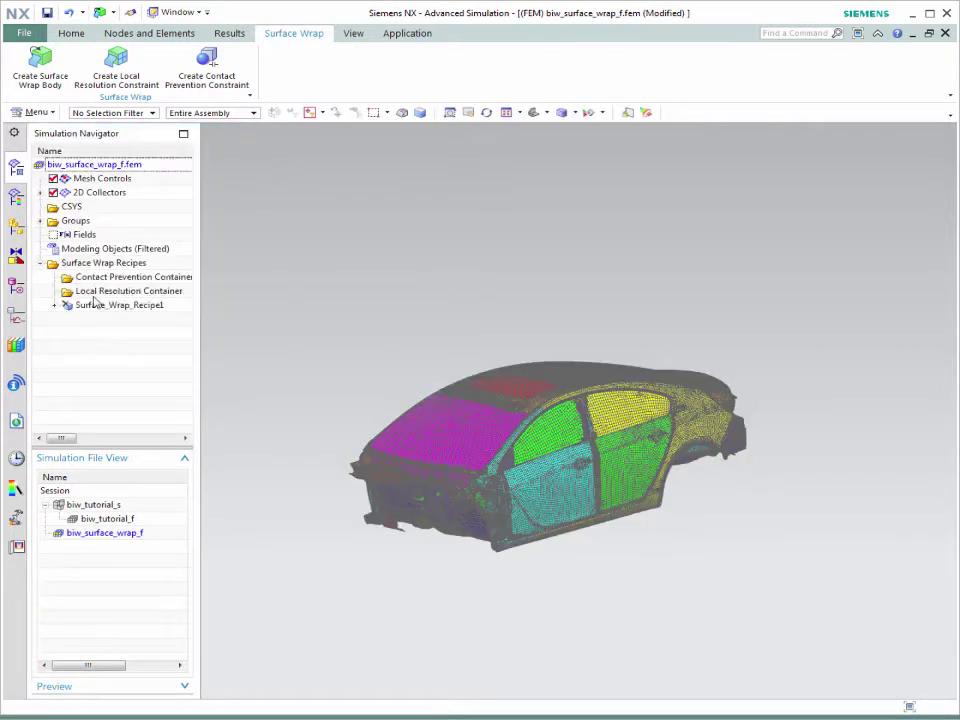
click(131, 364)
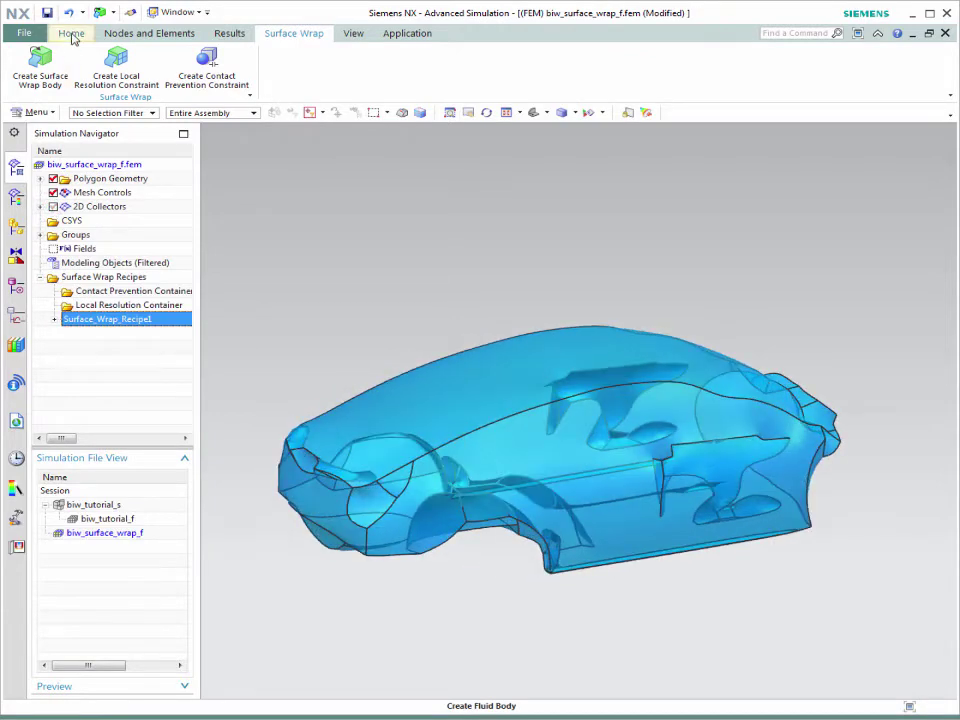
Step: Tet-mesh the wrap body at 100 mm element size, with Full Frozen Data facet surface mesh
click(72, 36)
click(363, 64)
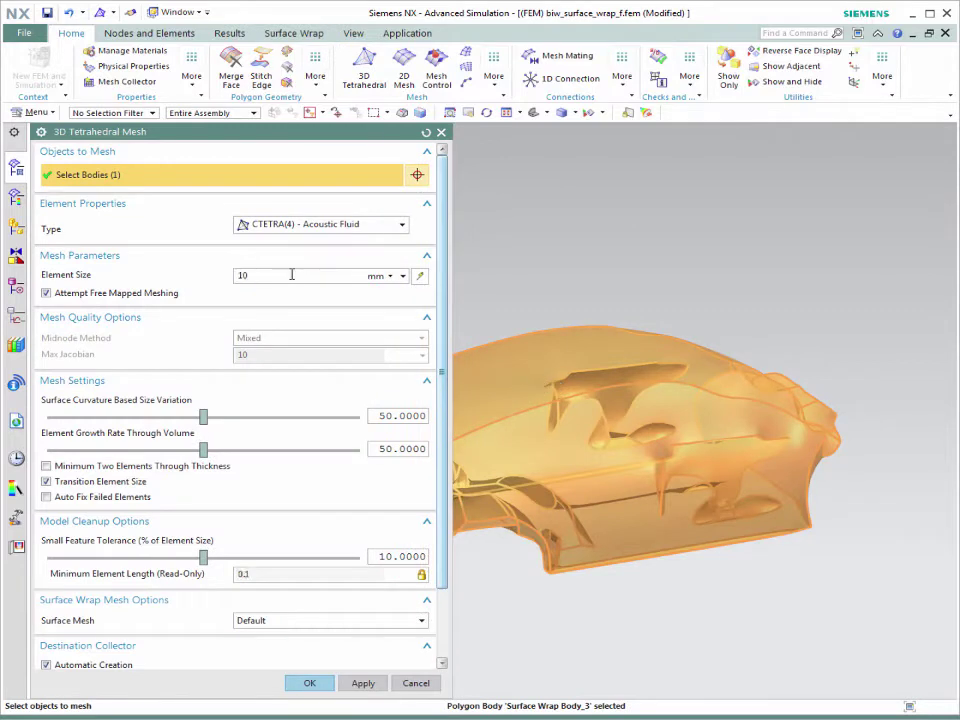
scroll(432, 274, down, 3)
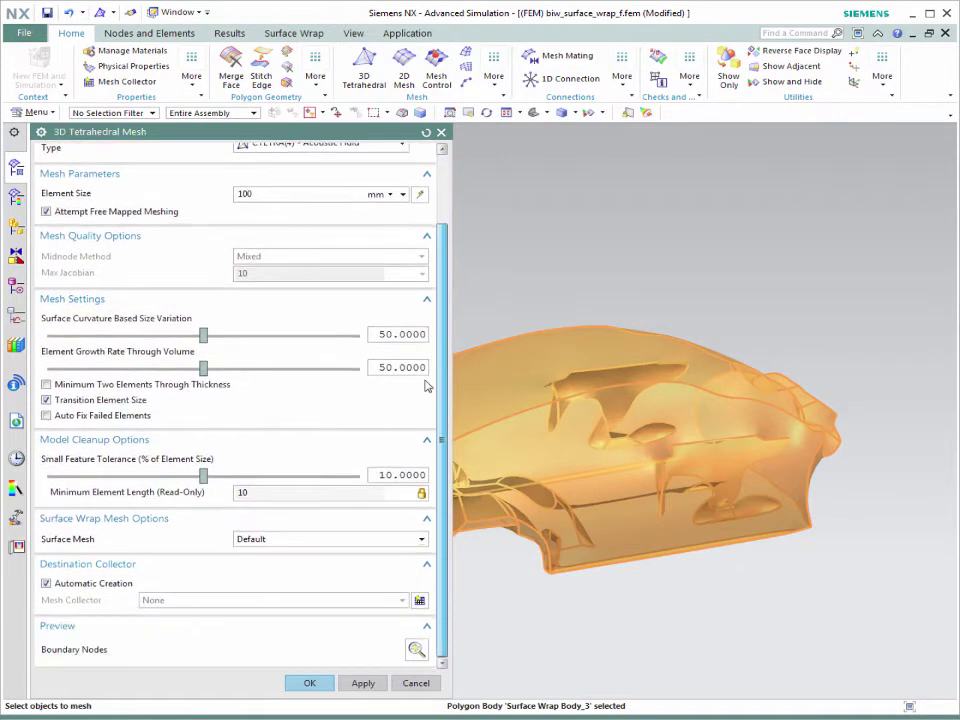
click(325, 539)
click(296, 566)
click(309, 683)
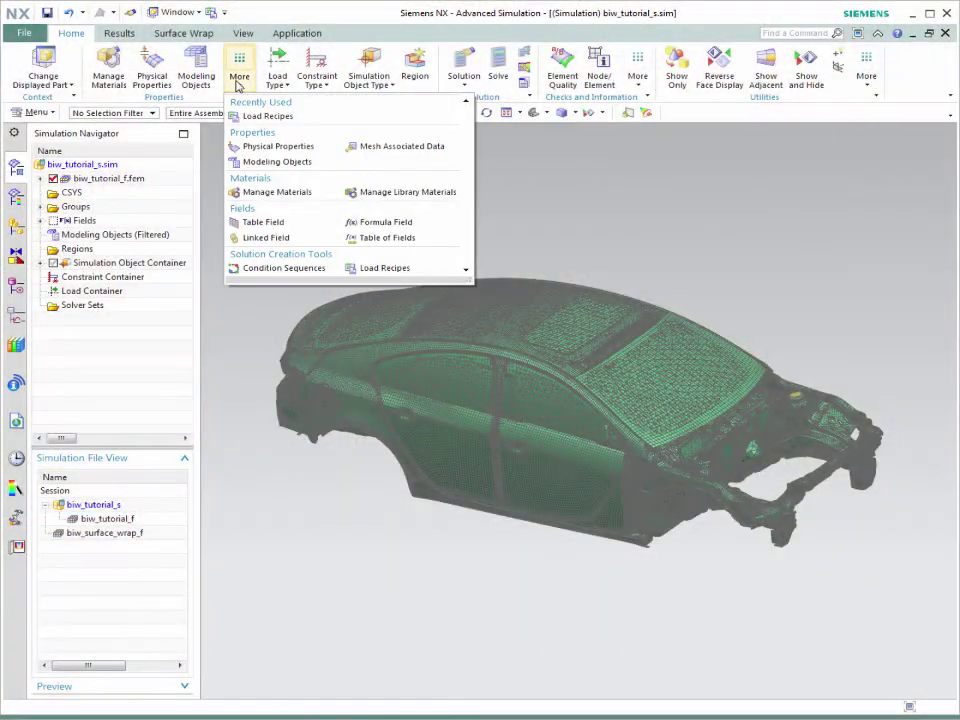
Step: Create Load Recipe 1 with WF.unv as its data source file
click(378, 268)
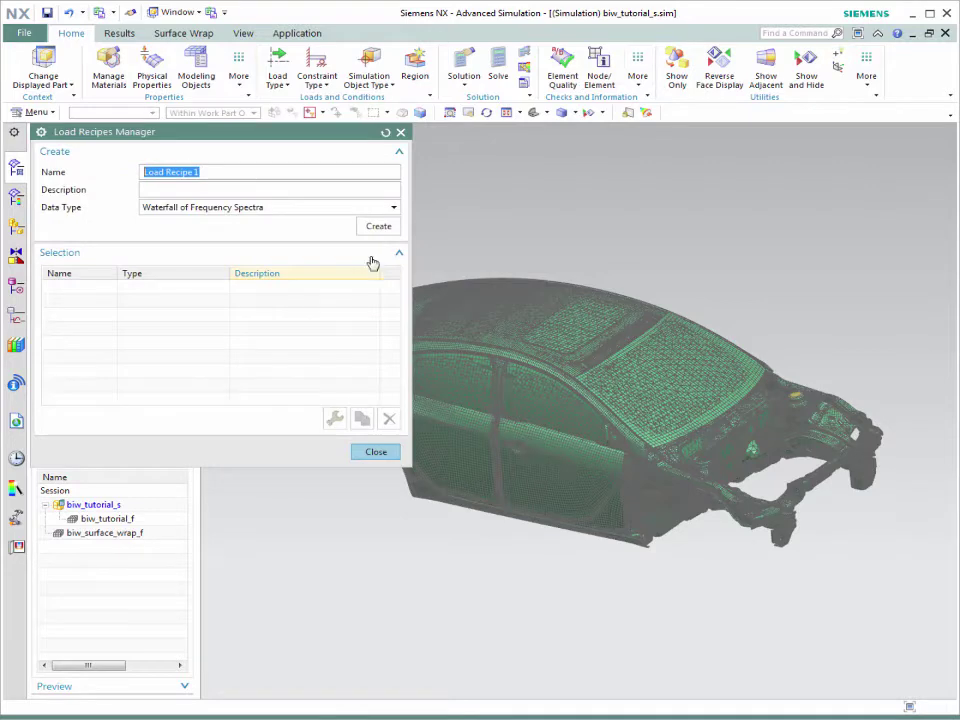
click(378, 226)
click(440, 256)
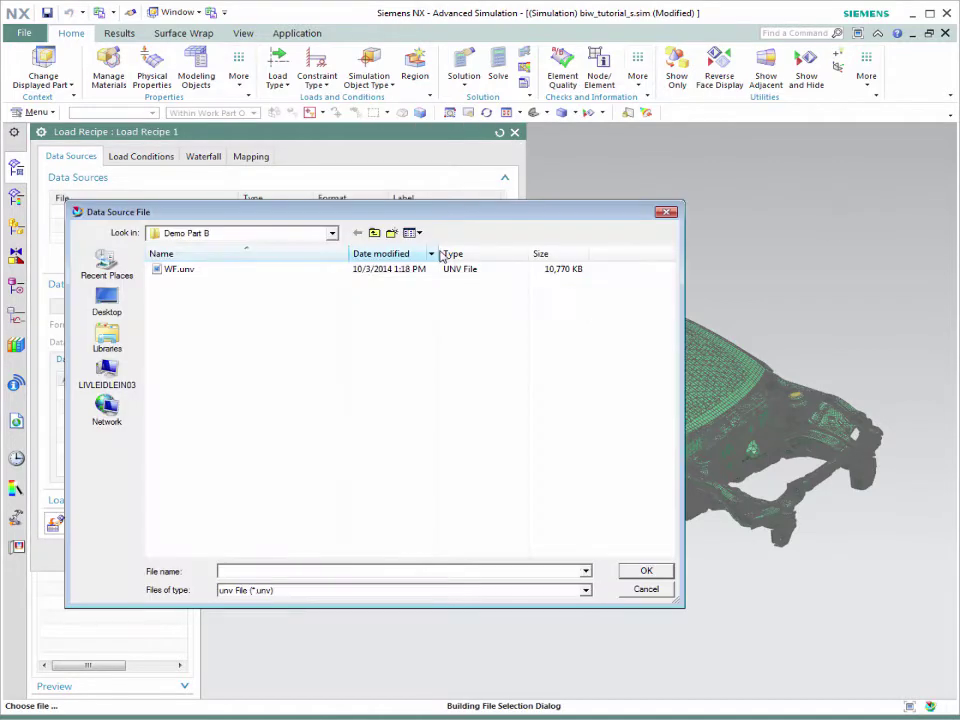
click(178, 270)
click(644, 571)
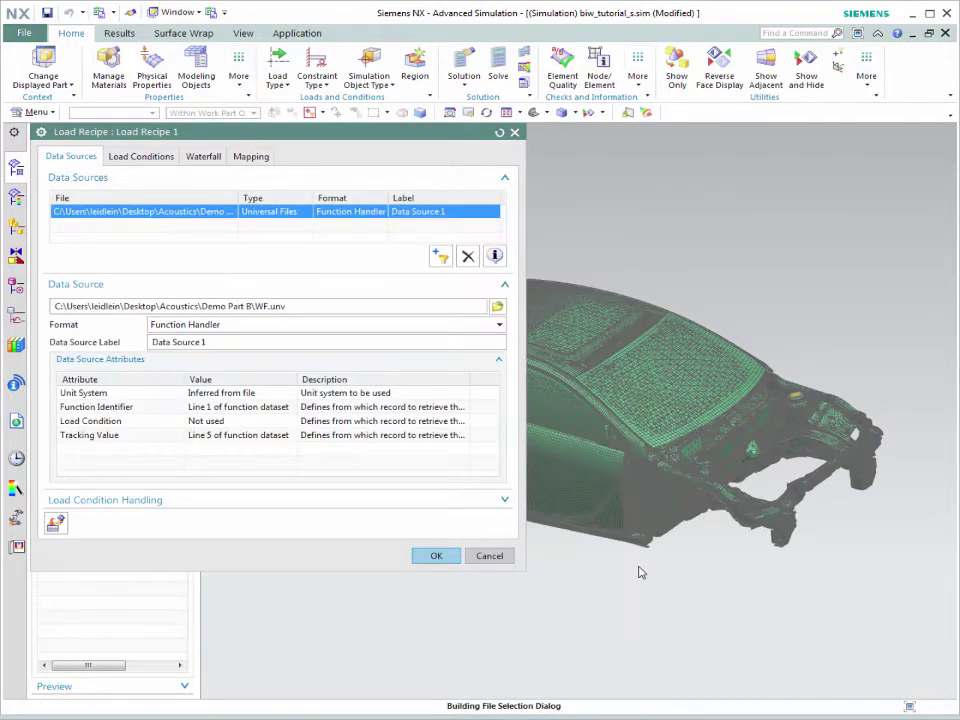
Step: Add a nodal force mapping row in the load recipe's Mapping settings and choose its target
click(141, 157)
click(249, 156)
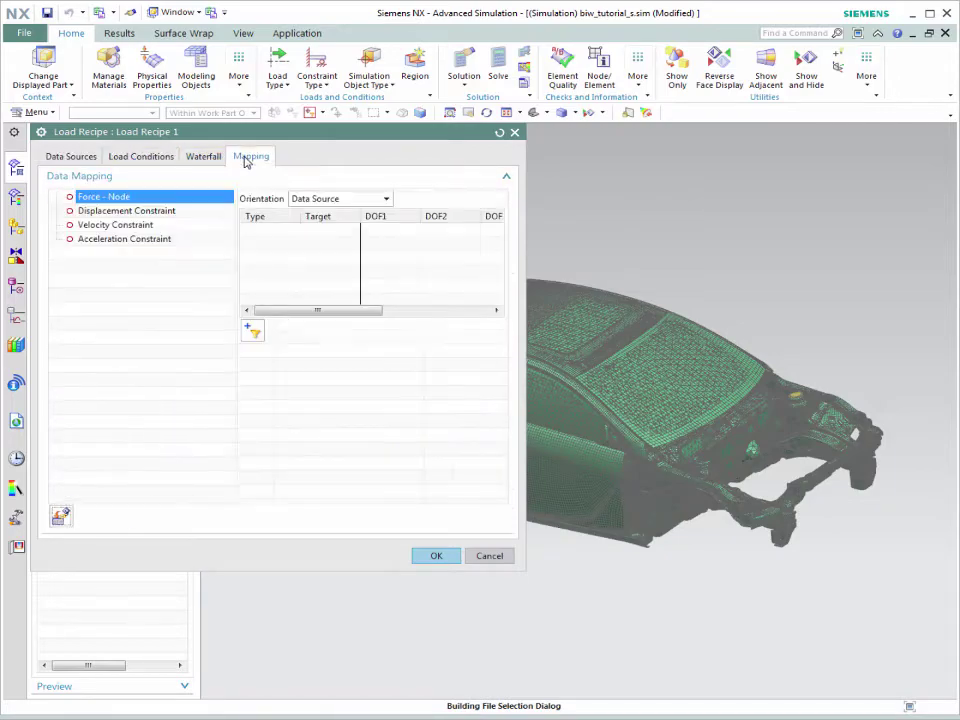
click(253, 272)
click(489, 312)
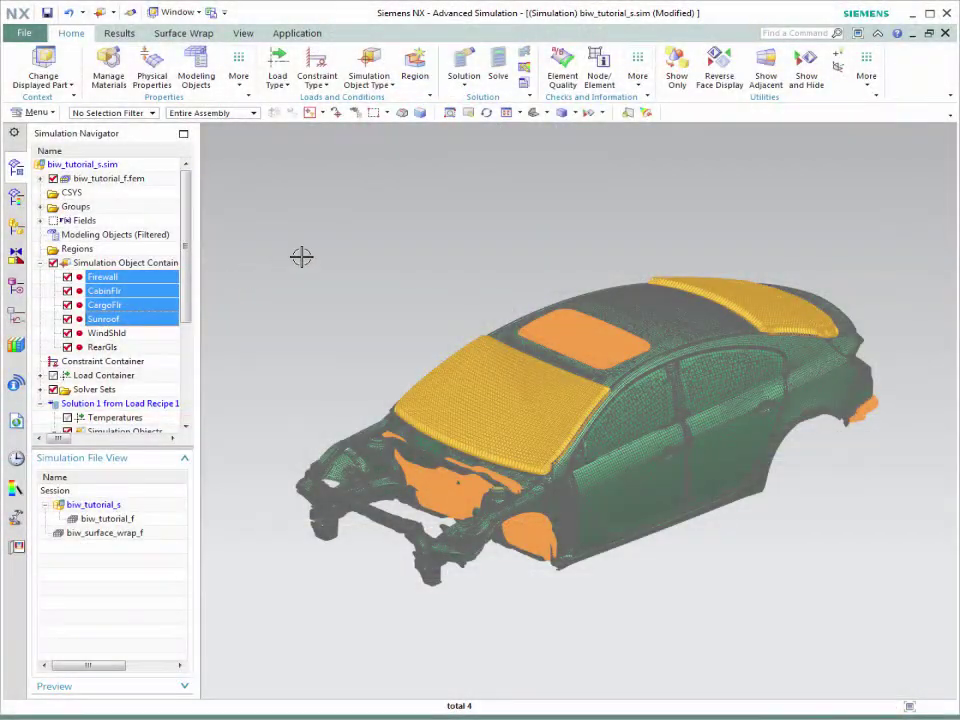
Step: Clear the panel region selection with Esc
key(Escape)
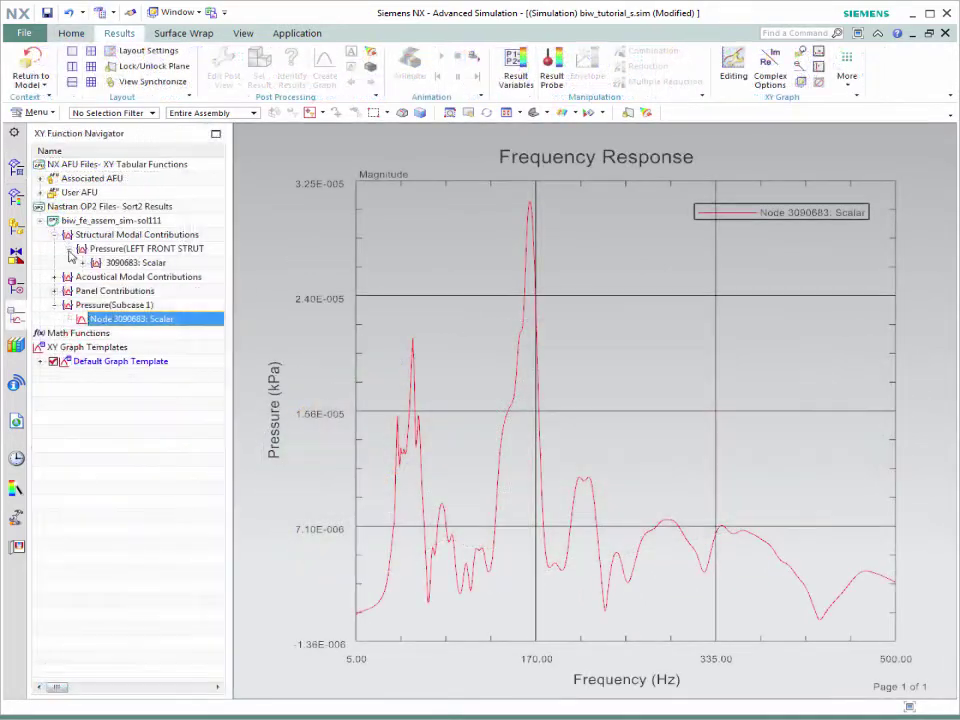
Step: Plot the three structural mode and first three acoustic mode contributions at node 3090683
click(90, 263)
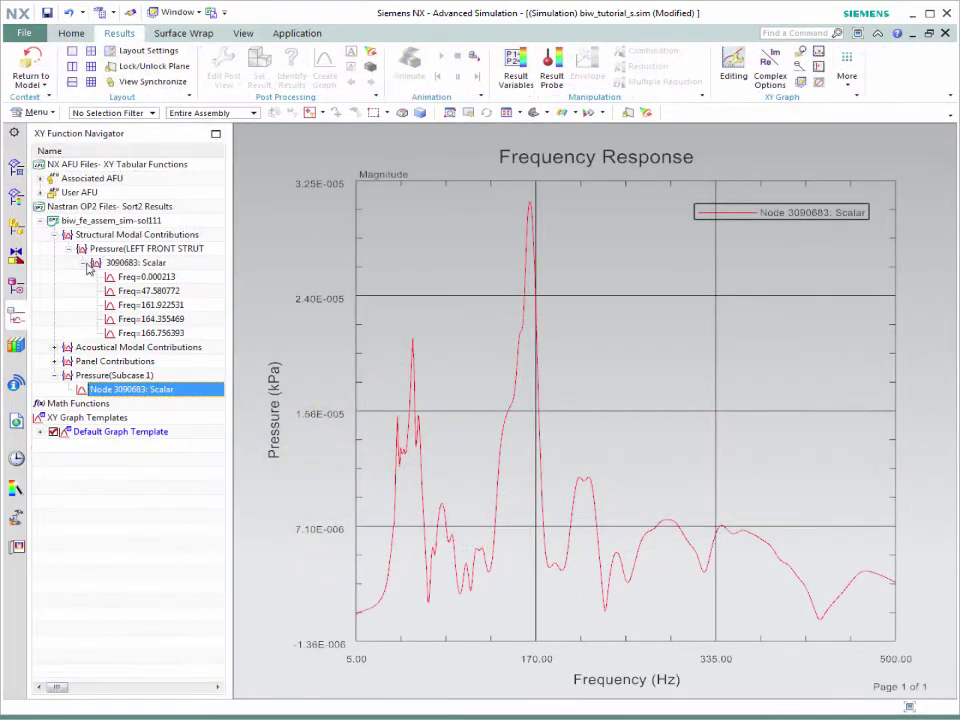
drag(137, 304, 267, 333)
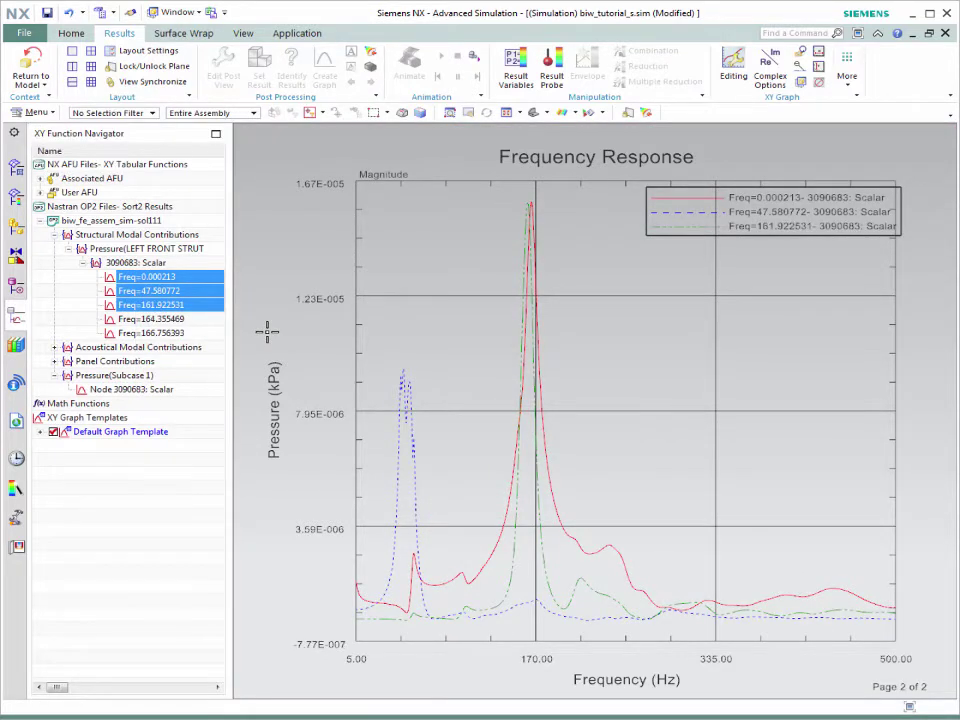
click(54, 347)
click(68, 361)
click(82, 375)
click(140, 389)
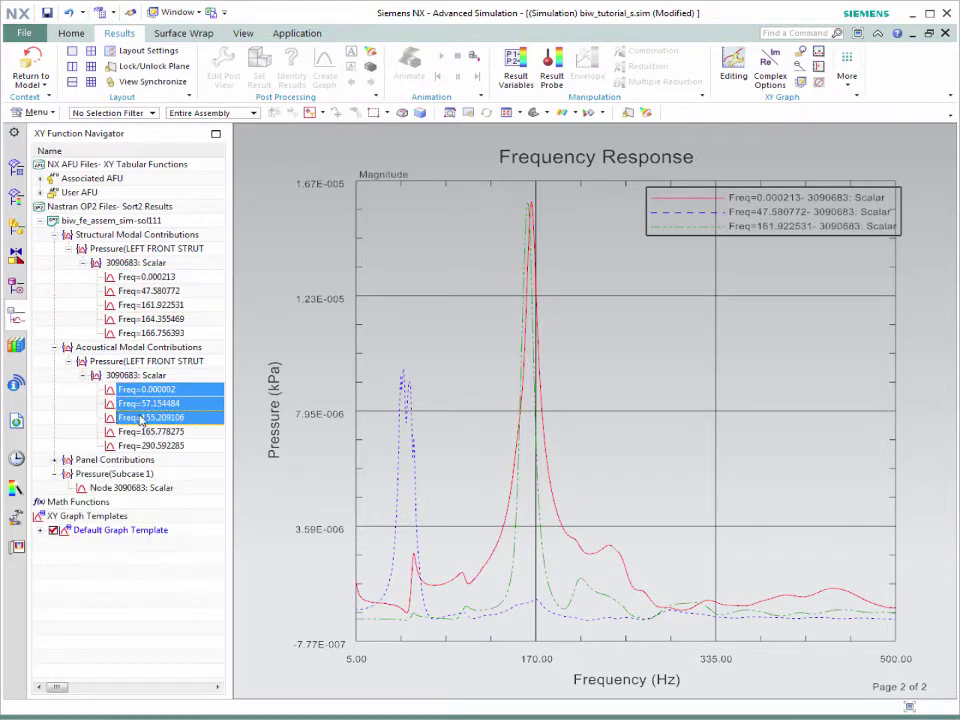
right_click(140, 420)
click(165, 414)
click(447, 431)
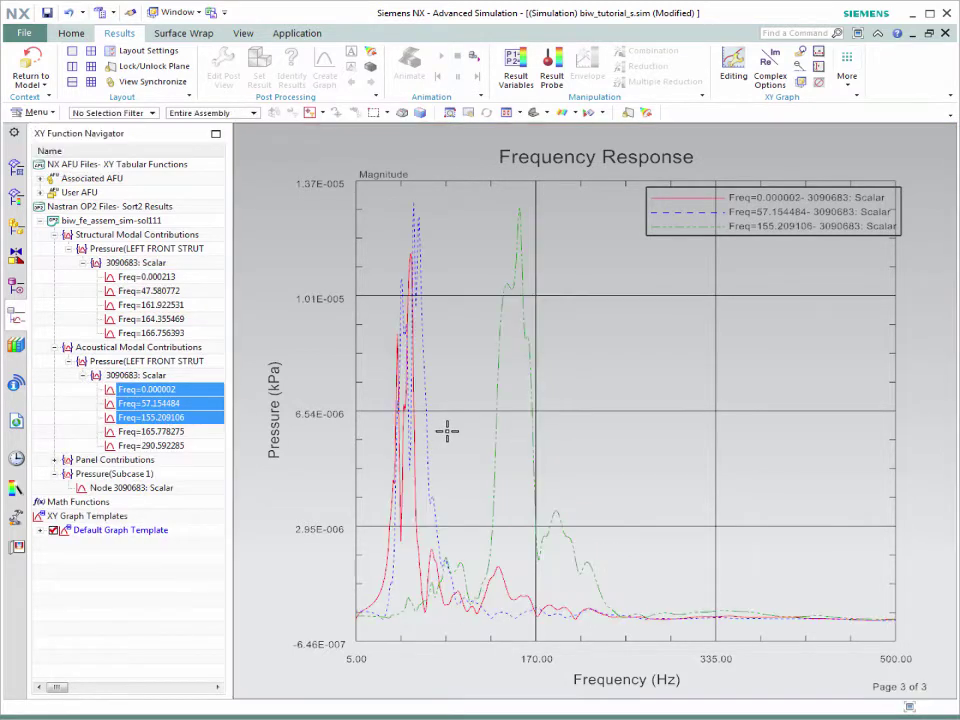
Step: Plot the CABINFLR, CARGOFLR and FIREWALL panel contributions at node 3090683 in the graph
click(54, 459)
click(68, 473)
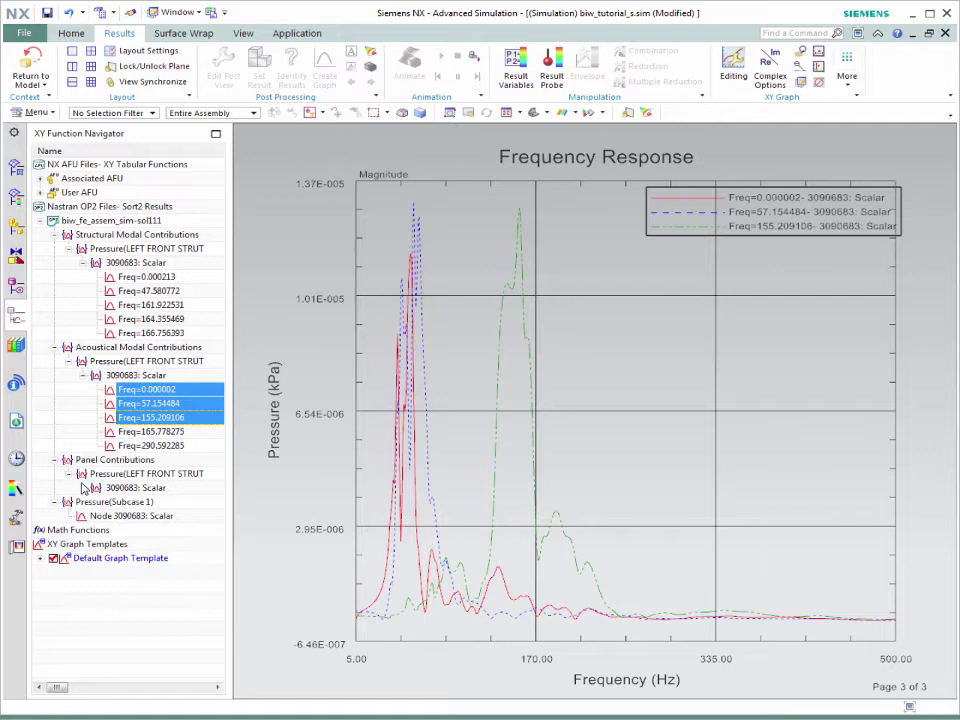
click(82, 487)
click(148, 460)
right_click(190, 488)
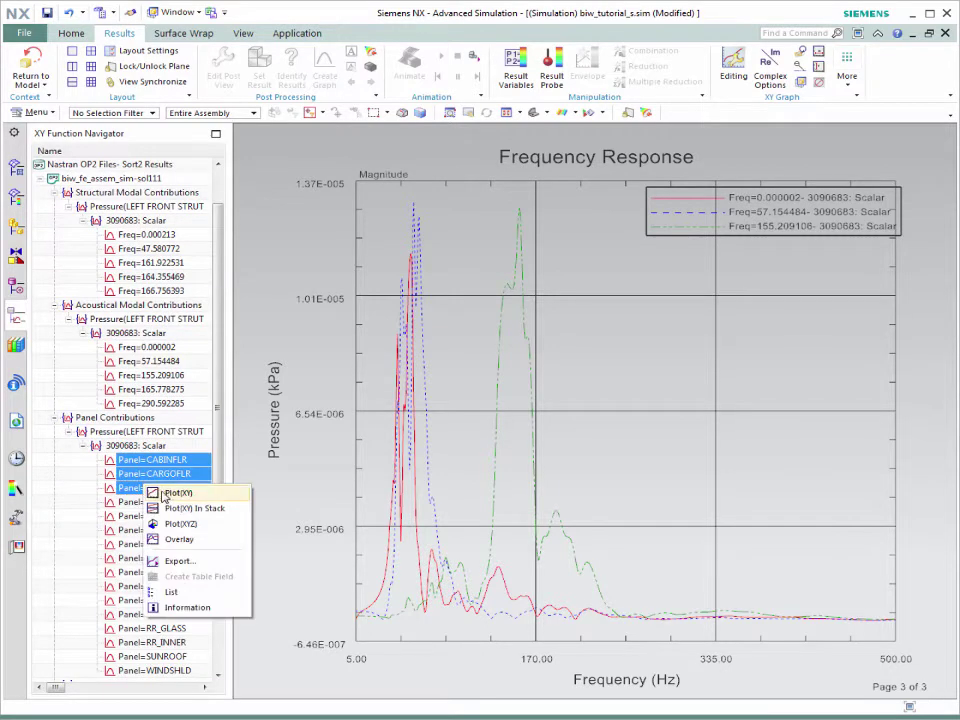
click(225, 495)
click(303, 489)
Step: Plot the HATCHGLS, HATCHINN and LF_GLASS panel contribution curves
click(155, 501)
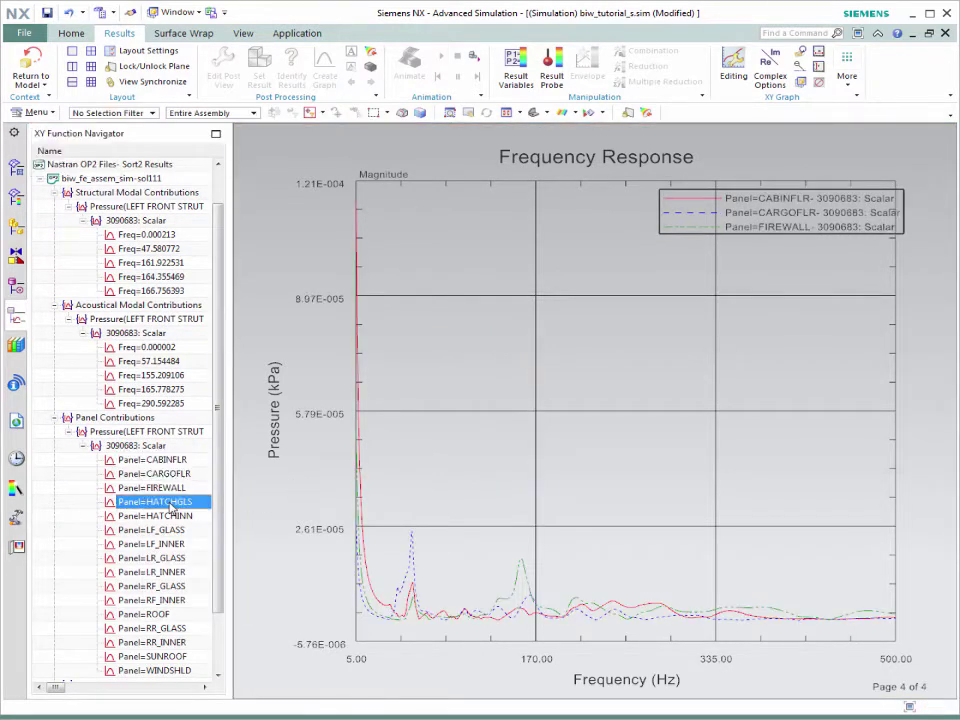
right_click(174, 516)
click(188, 522)
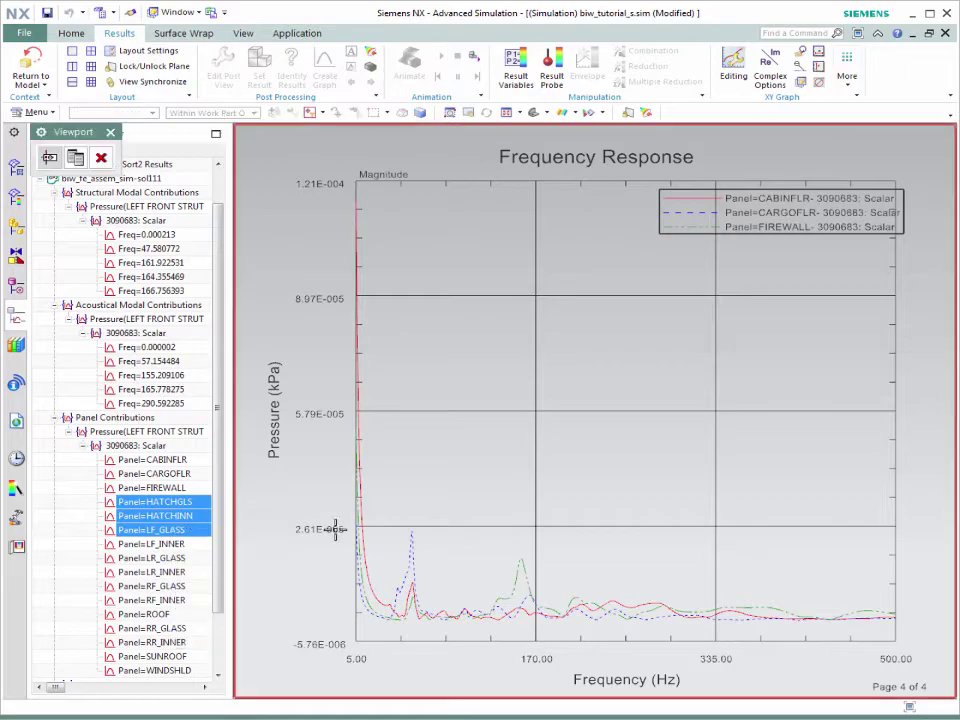